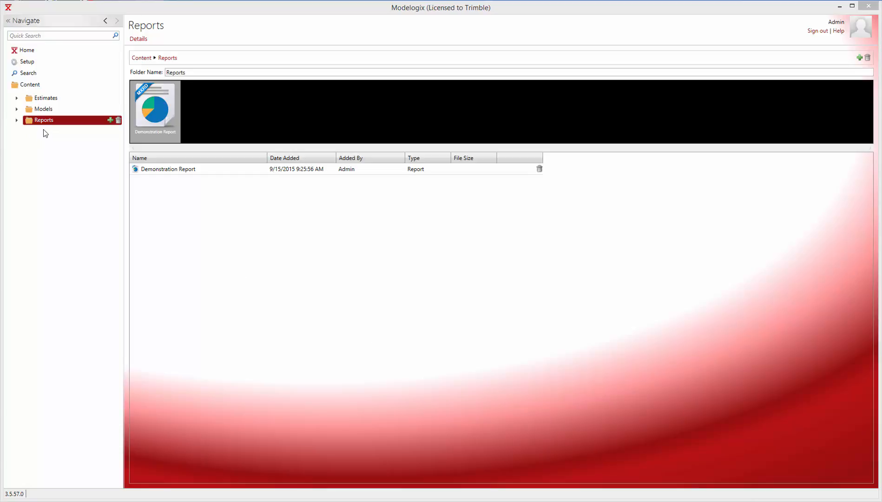
Create a new report named "Training Report" in the Reports folder.
{"action": "left_click", "coordinate": [16, 120]}
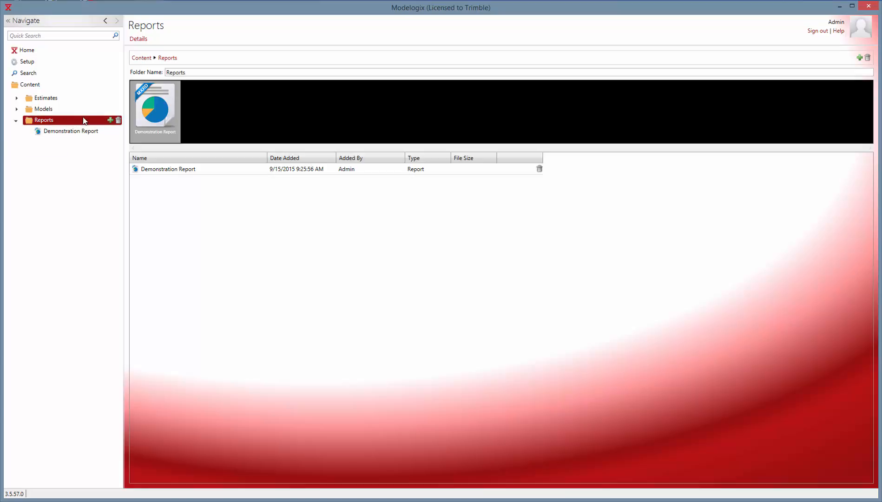
{"action": "left_click", "coordinate": [110, 120]}
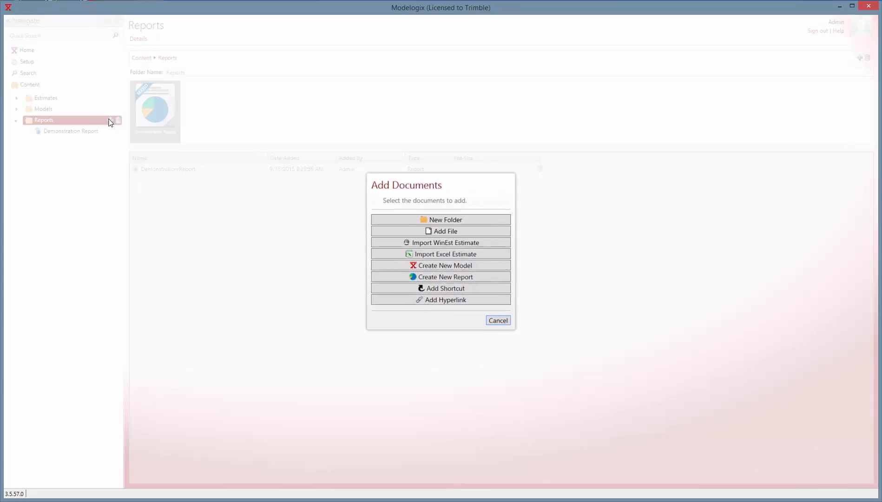
{"action": "left_click", "coordinate": [435, 277]}
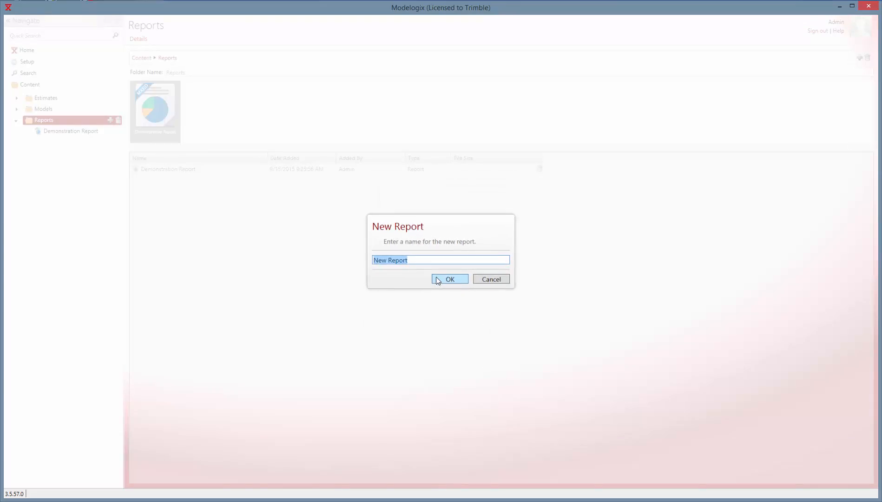
{"action": "type", "text": "Training Report"}
{"action": "left_click", "coordinate": [437, 279]}
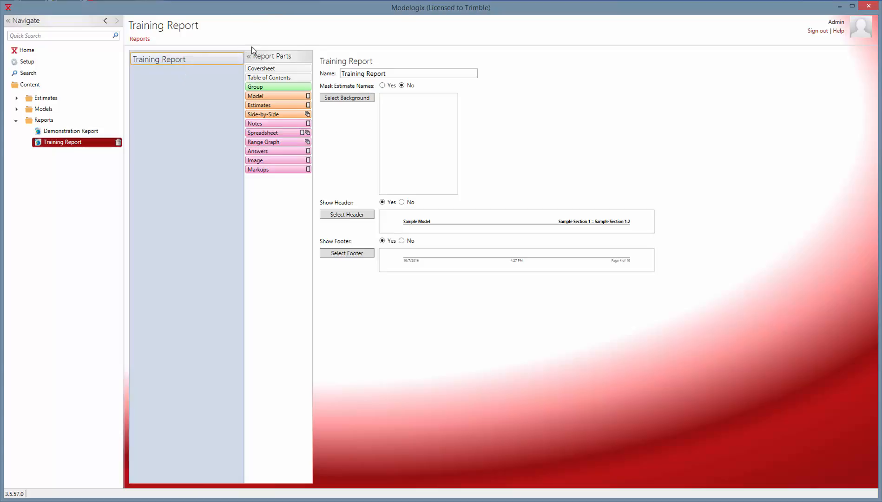
Add Coversheet, Table of Contents and Group parts to the Training Report.
{"action": "left_click_drag", "start_coordinate": [275, 69], "coordinate": [187, 75]}
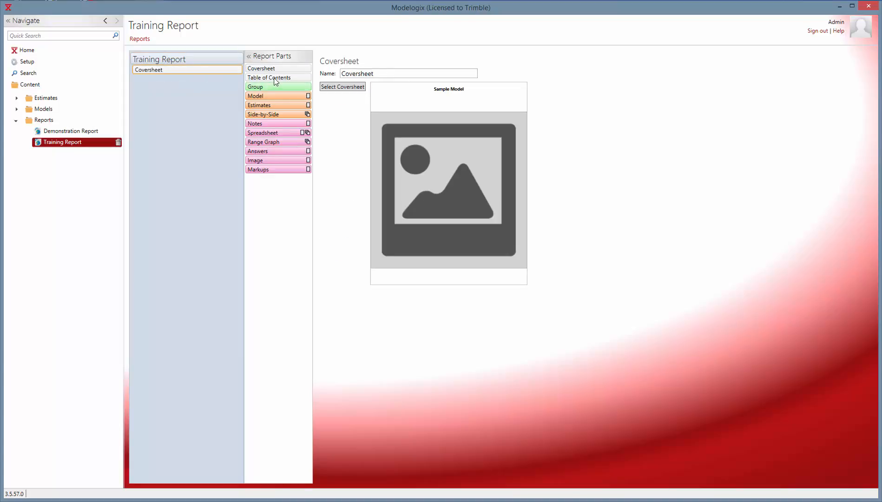
{"action": "left_click_drag", "start_coordinate": [227, 76], "coordinate": [172, 84]}
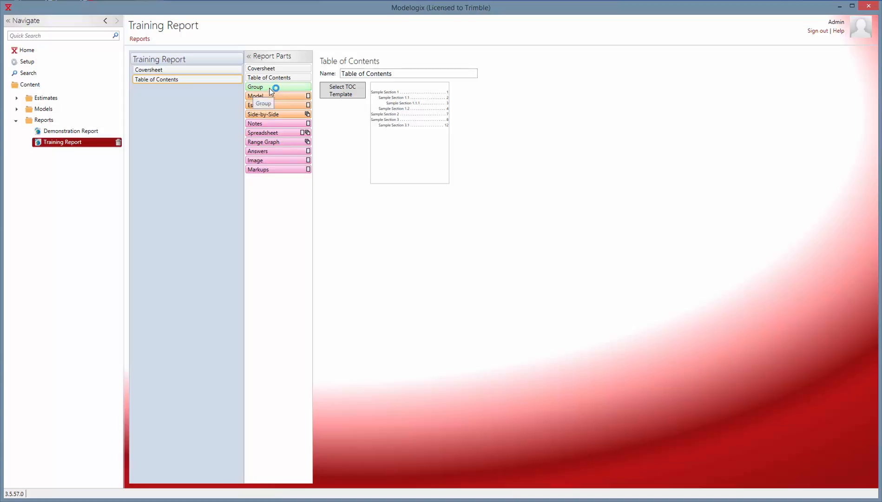
{"action": "left_click_drag", "start_coordinate": [271, 90], "coordinate": [167, 91]}
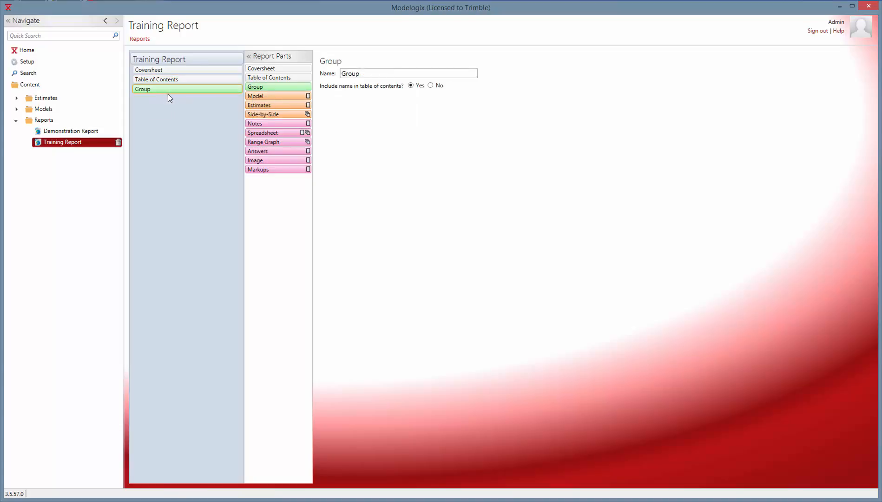
Place a Model part and a Side-by-Side part inside the Group.
{"action": "left_click_drag", "start_coordinate": [275, 97], "coordinate": [171, 102]}
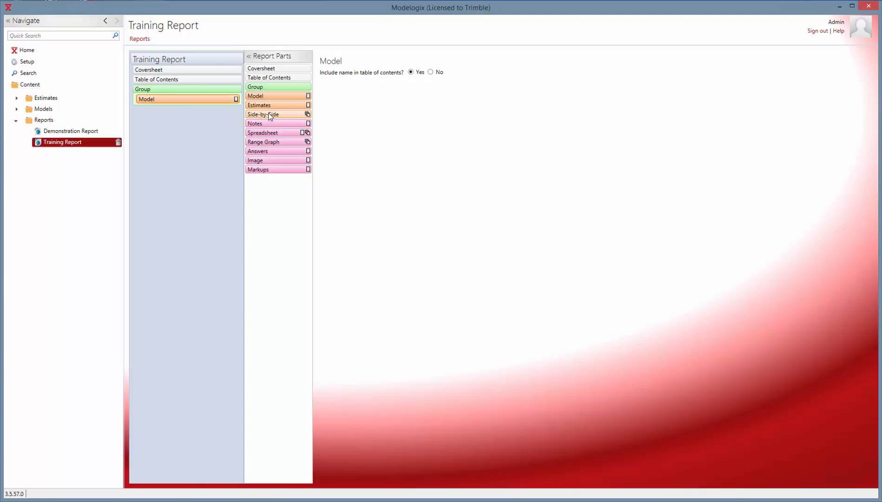
{"action": "left_click_drag", "start_coordinate": [158, 109], "coordinate": [158, 109]}
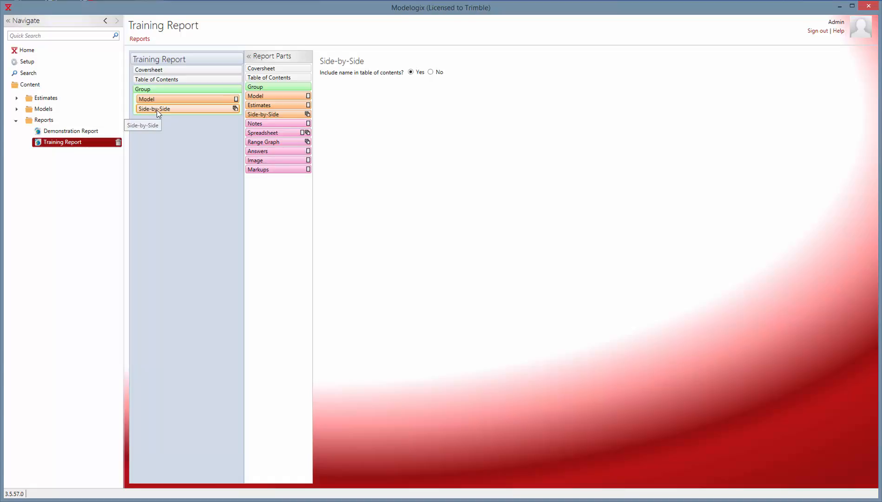
Rename the Group part to "Cost Model".
{"action": "left_click", "coordinate": [158, 89]}
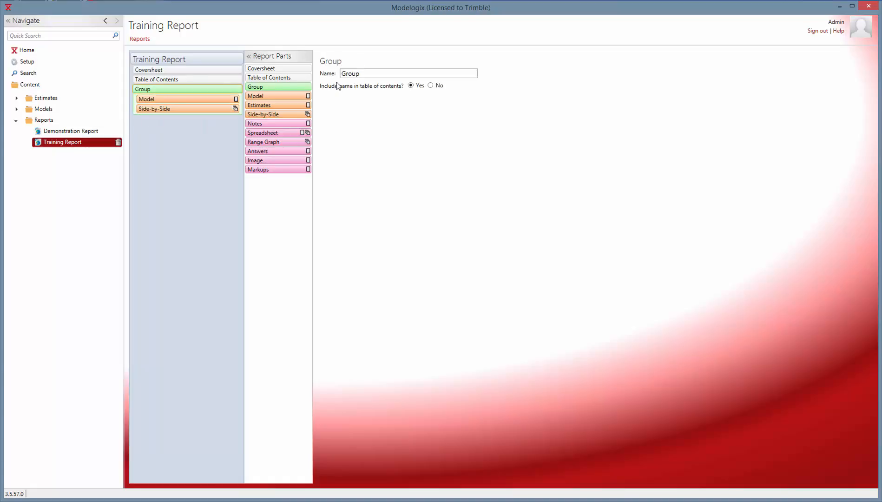
{"action": "left_click_drag", "start_coordinate": [370, 73], "coordinate": [342, 74]}
{"action": "type", "text": "Cost"}
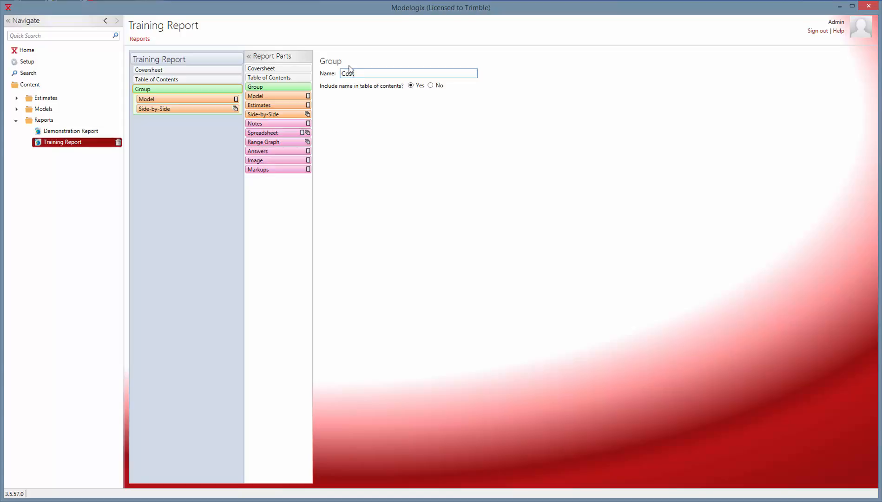
{"action": "type", "text": " Model"}
{"action": "left_click", "coordinate": [192, 130]}
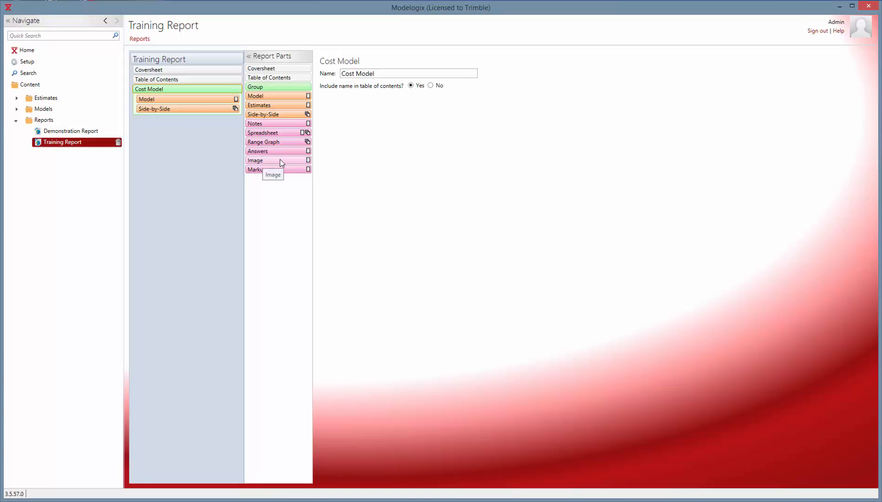
Add Image, Notes and Spreadsheet parts inside the Model section.
{"action": "left_click_drag", "start_coordinate": [280, 160], "coordinate": [176, 110]}
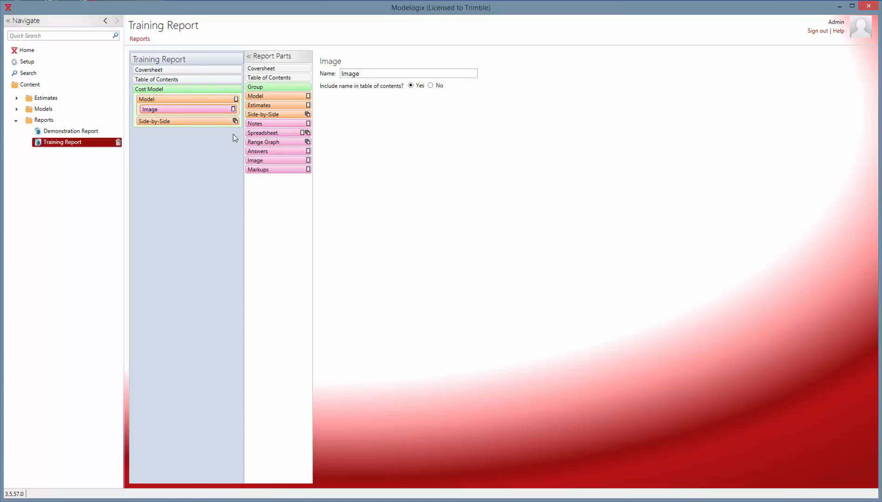
{"action": "left_click_drag", "start_coordinate": [275, 124], "coordinate": [201, 124]}
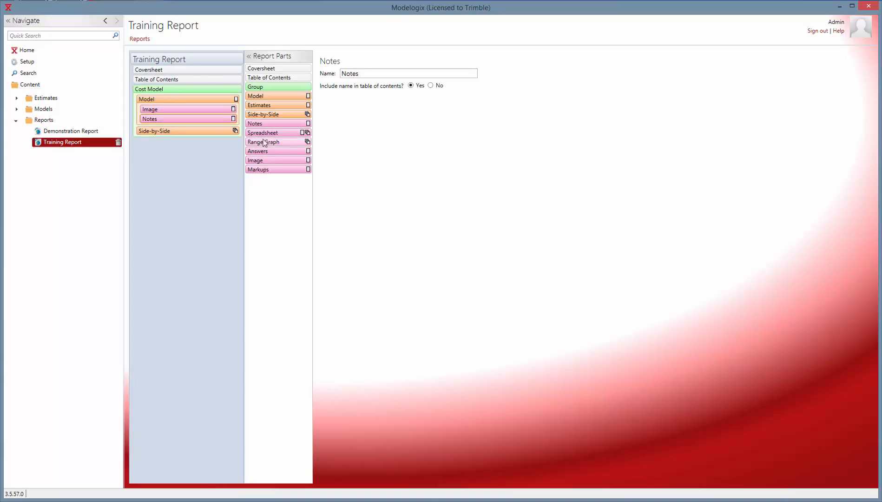
{"action": "left_click_drag", "start_coordinate": [269, 134], "coordinate": [168, 136]}
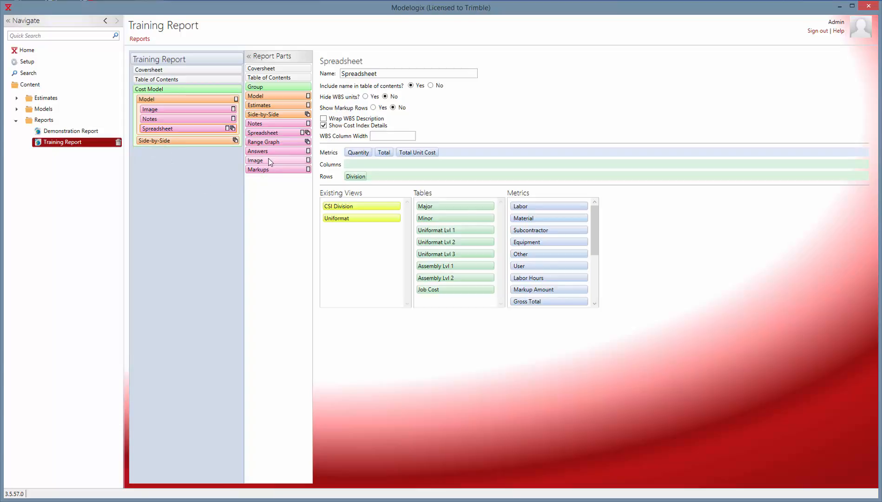
Add Spreadsheet and Range Graph parts inside the Side-by-Side section.
{"action": "left_click_drag", "start_coordinate": [274, 133], "coordinate": [176, 149]}
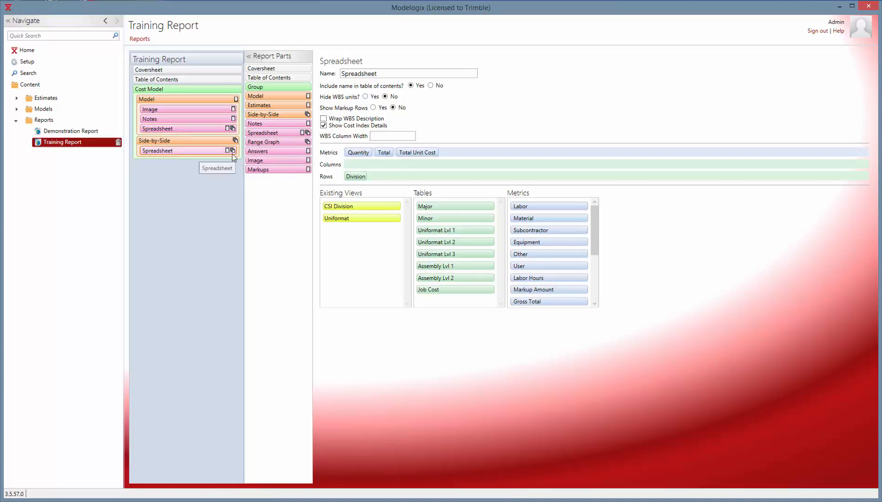
{"action": "left_click_drag", "start_coordinate": [273, 146], "coordinate": [171, 162]}
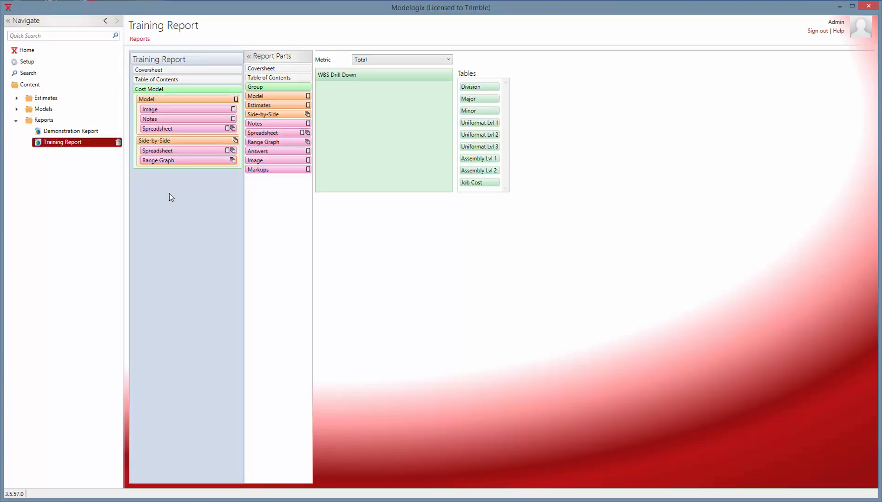
Set the coversheet template to "Model Image, Name, with Vertical Estimate Images (Modelogix)".
{"action": "left_click", "coordinate": [158, 70]}
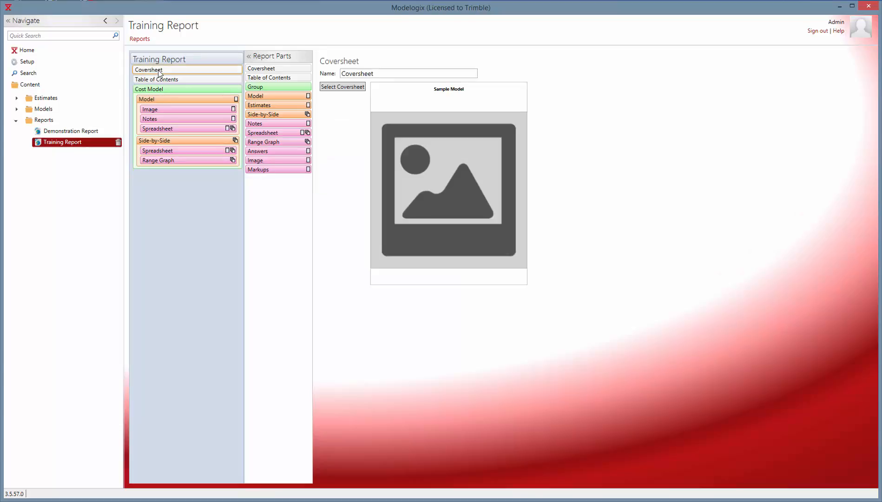
{"action": "left_click", "coordinate": [339, 90]}
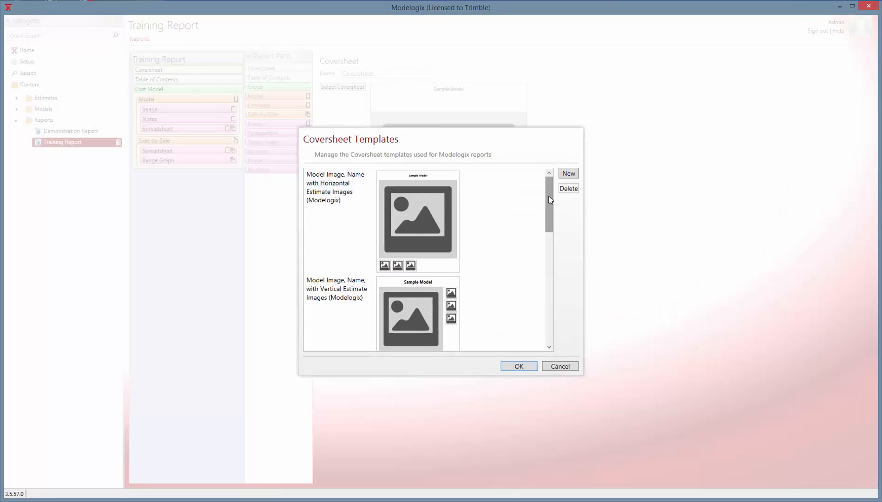
{"action": "left_click", "coordinate": [549, 256]}
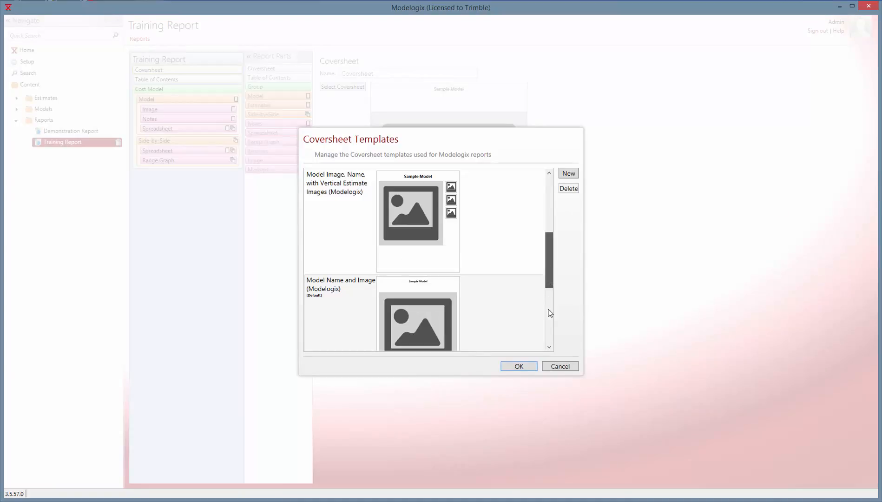
{"action": "left_click_drag", "start_coordinate": [549, 309], "coordinate": [549, 290]}
{"action": "left_click", "coordinate": [549, 290]}
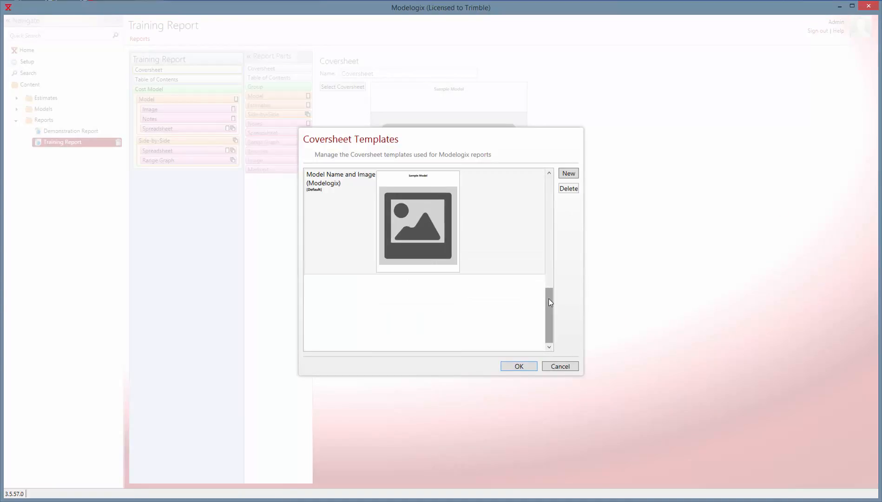
{"action": "scroll", "coordinate": [548, 237], "scroll_direction": "up", "scroll_amount": 2}
{"action": "left_click", "coordinate": [421, 306]}
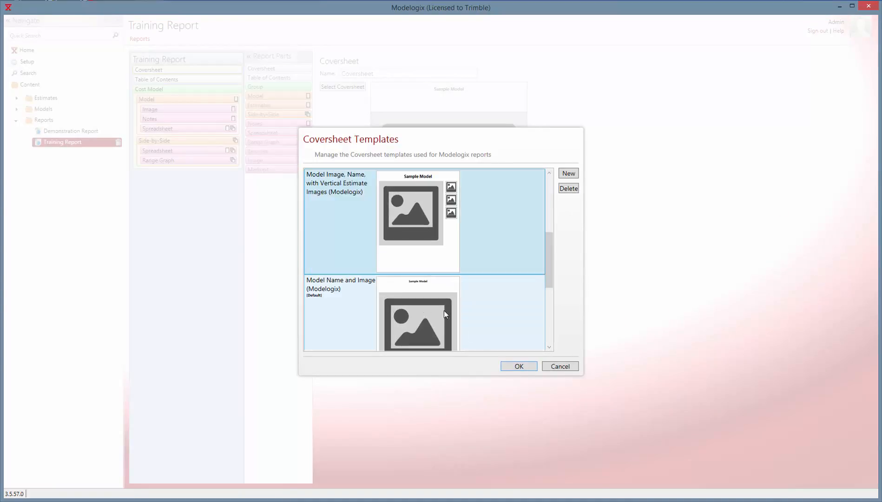
{"action": "left_click", "coordinate": [519, 366]}
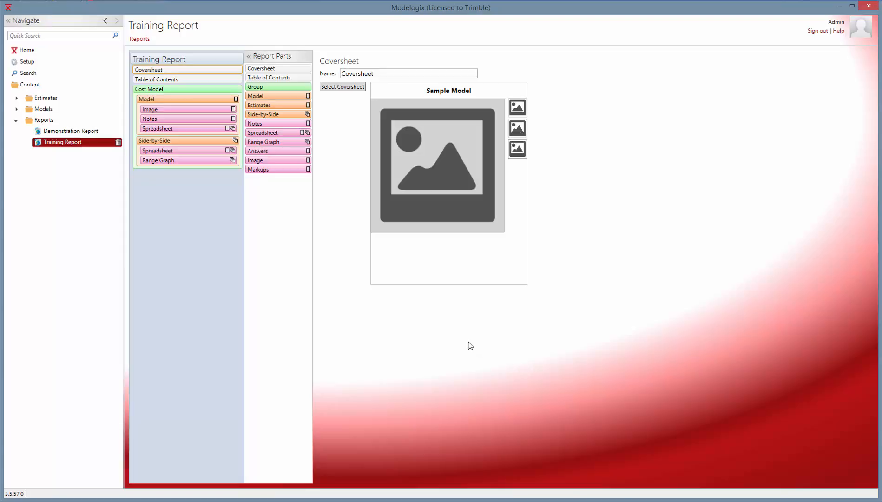
In the Model section's spreadsheet, move Total Unit Cost before Total and add Uniformat Lvl 1 and Uniformat Lvl 2 rows.
{"action": "left_click", "coordinate": [186, 130]}
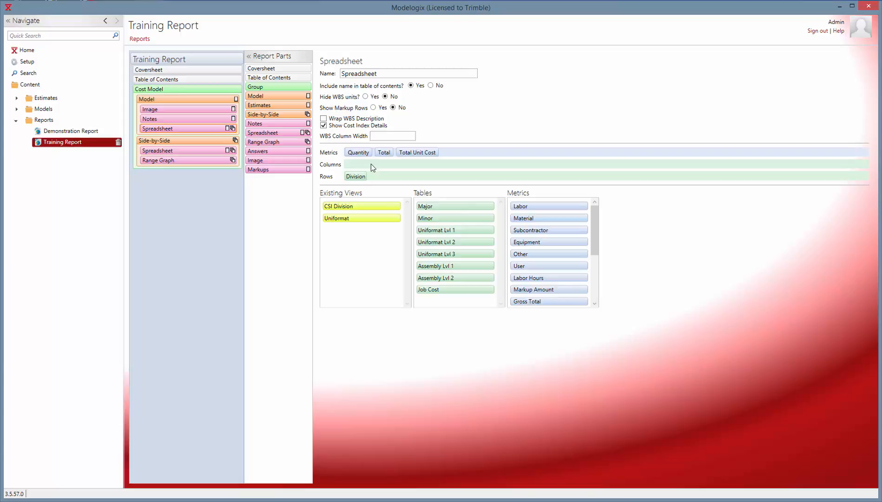
{"action": "left_click_drag", "start_coordinate": [412, 152], "coordinate": [380, 156]}
{"action": "left_click_drag", "start_coordinate": [456, 229], "coordinate": [389, 179]}
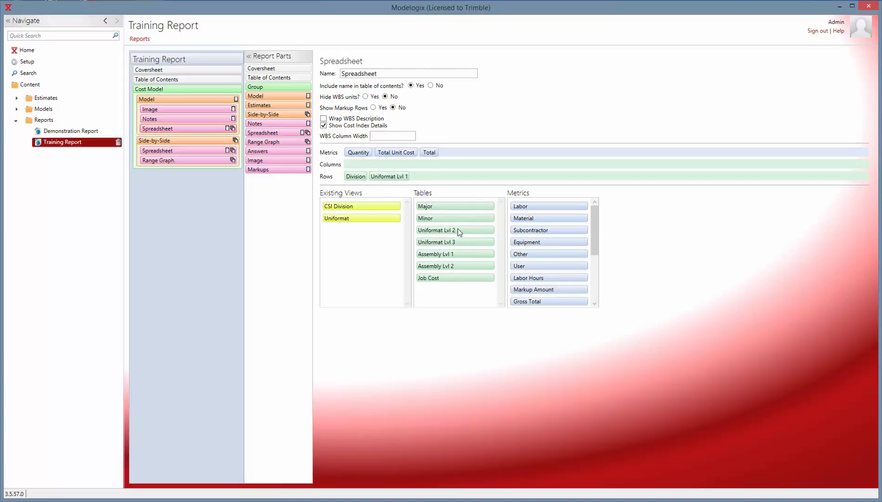
{"action": "left_click_drag", "start_coordinate": [457, 229], "coordinate": [431, 181]}
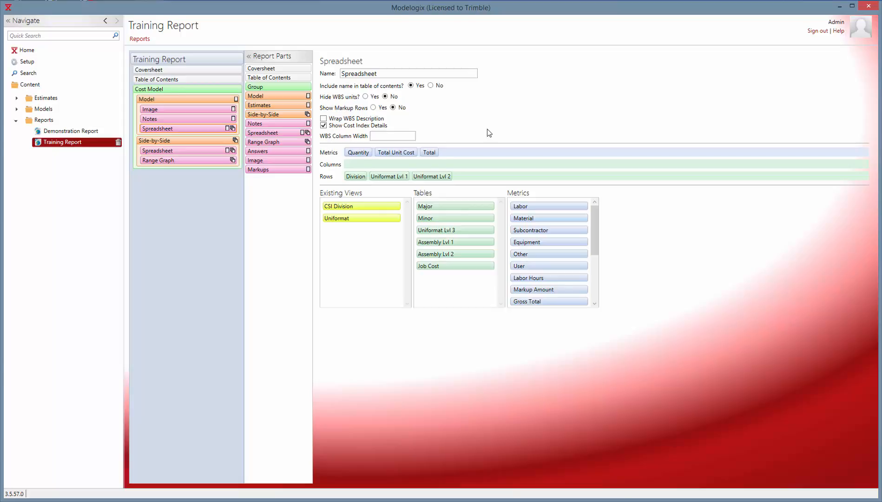
Set the Range Graph metric to Total Unit Cost and add Division to its WBS drill down.
{"action": "left_click", "coordinate": [194, 162]}
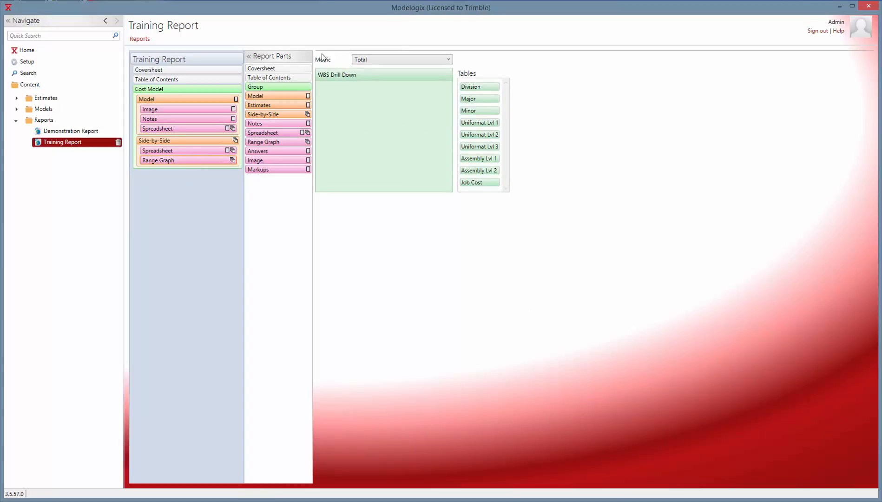
{"action": "left_click", "coordinate": [449, 61]}
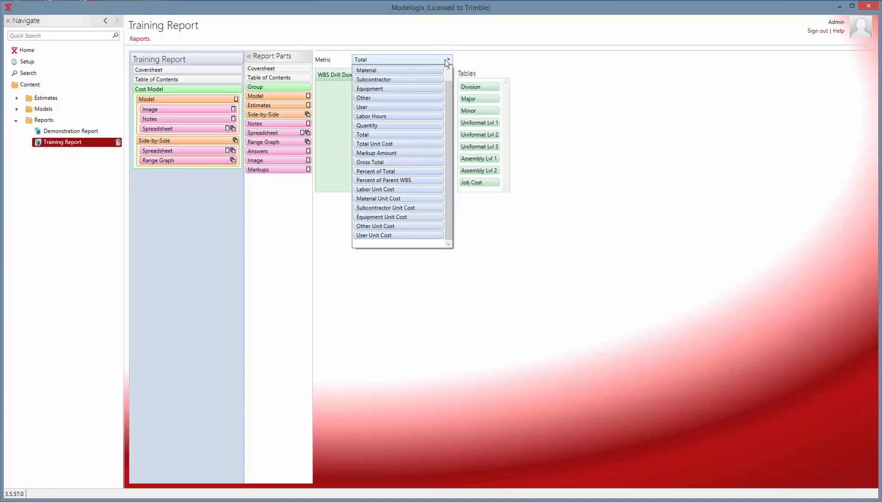
{"action": "left_click", "coordinate": [404, 144]}
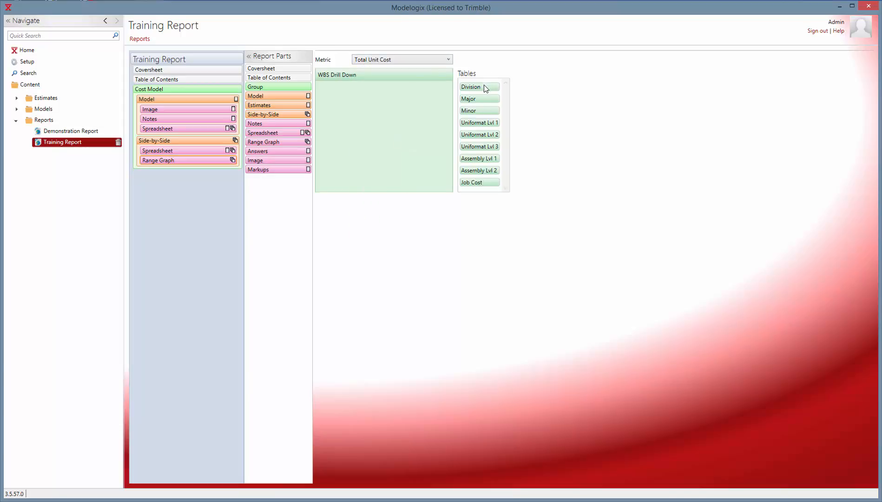
{"action": "left_click_drag", "start_coordinate": [484, 85], "coordinate": [356, 96]}
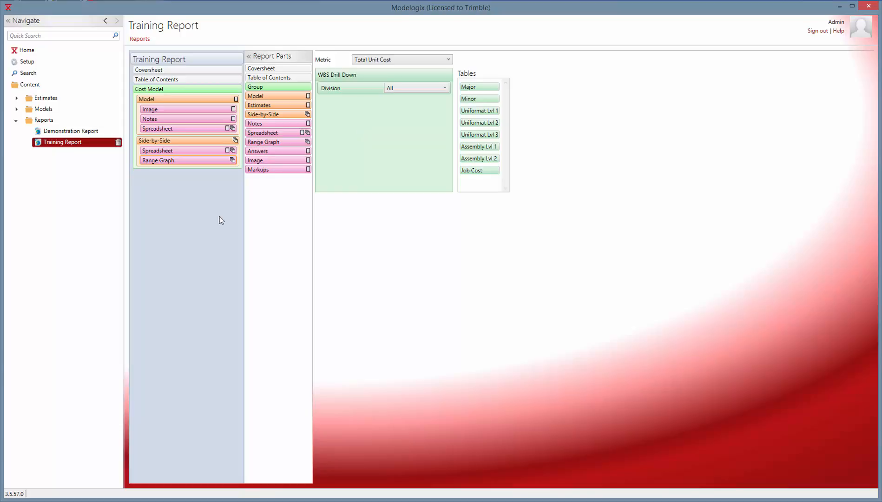
Open the Palo Alto Medical Center model's reports to review the available report layouts.
{"action": "left_click", "coordinate": [16, 109]}
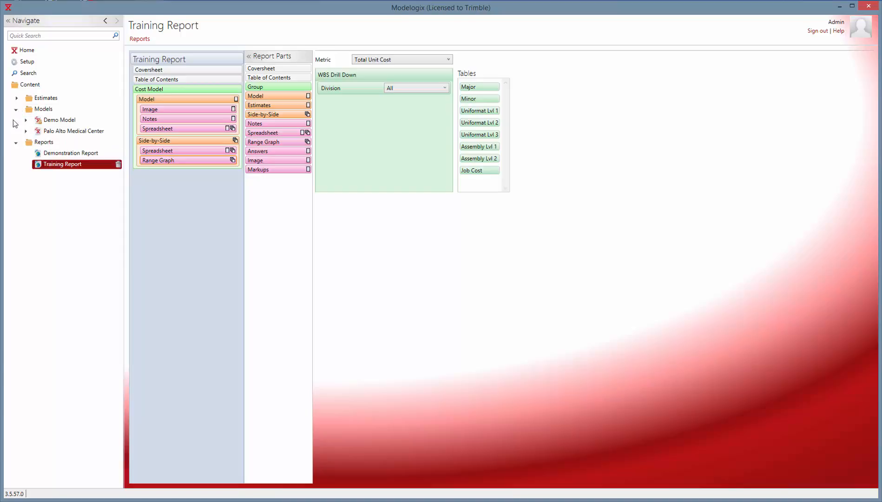
{"action": "left_click", "coordinate": [16, 142]}
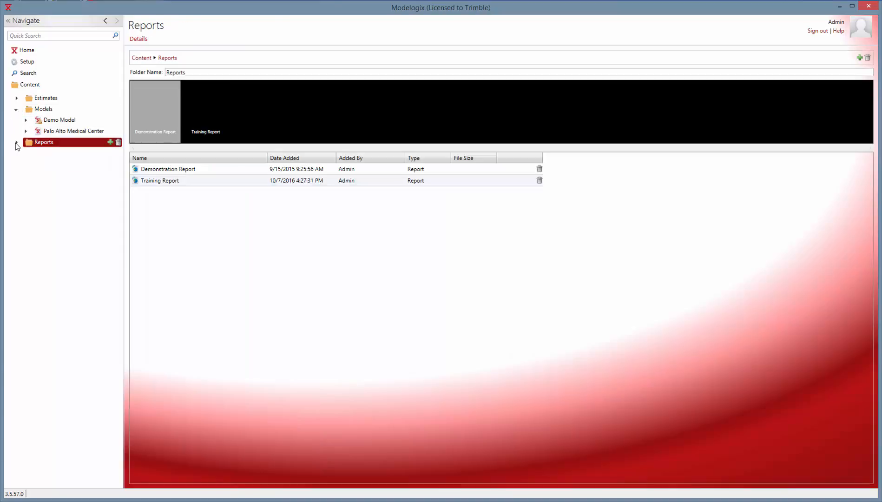
{"action": "left_click", "coordinate": [59, 132]}
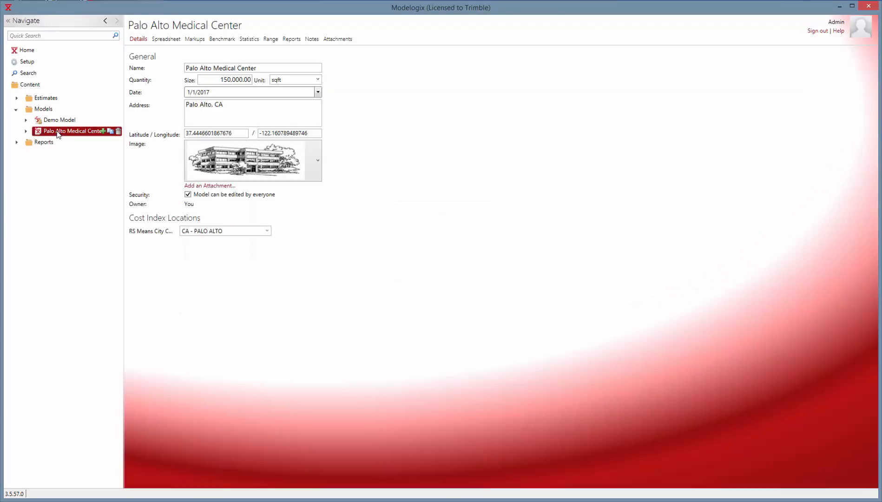
{"action": "left_click", "coordinate": [291, 41]}
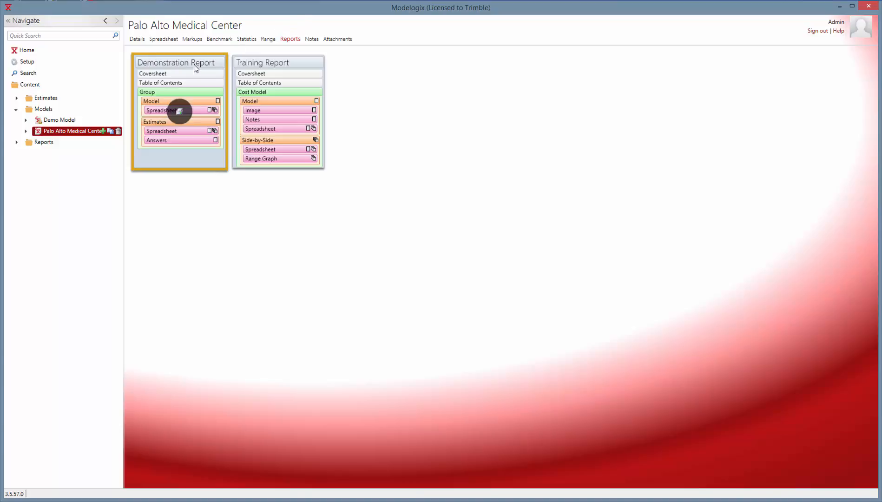
{"action": "mouse_move", "coordinate": [261, 65]}
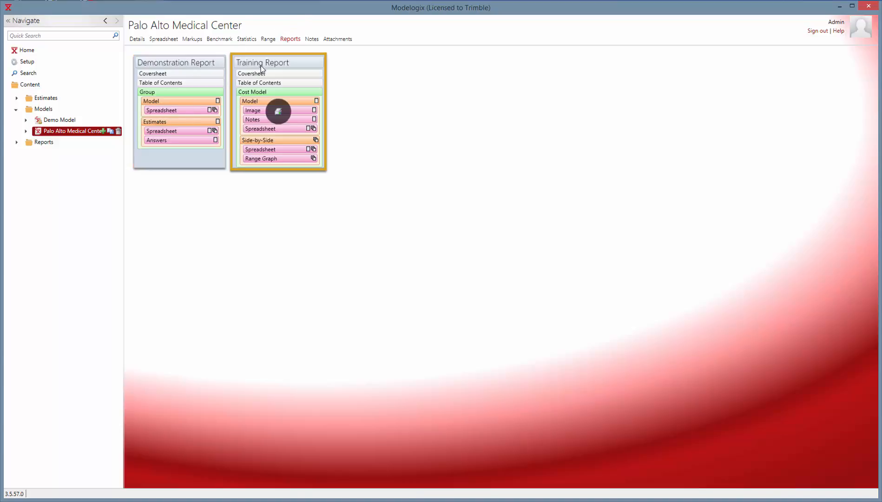
Preview the Training Report for the Palo Alto Medical Center model, page through each report page, and return.
{"action": "left_click", "coordinate": [279, 112]}
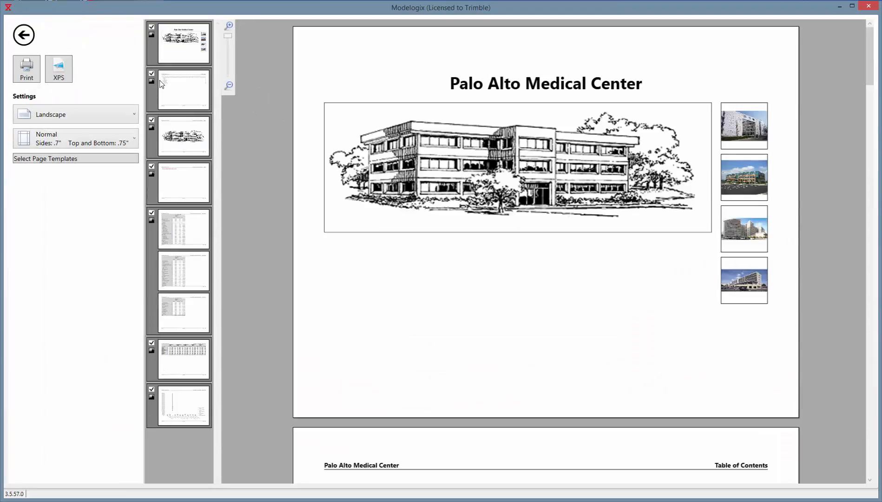
{"action": "left_click", "coordinate": [190, 81]}
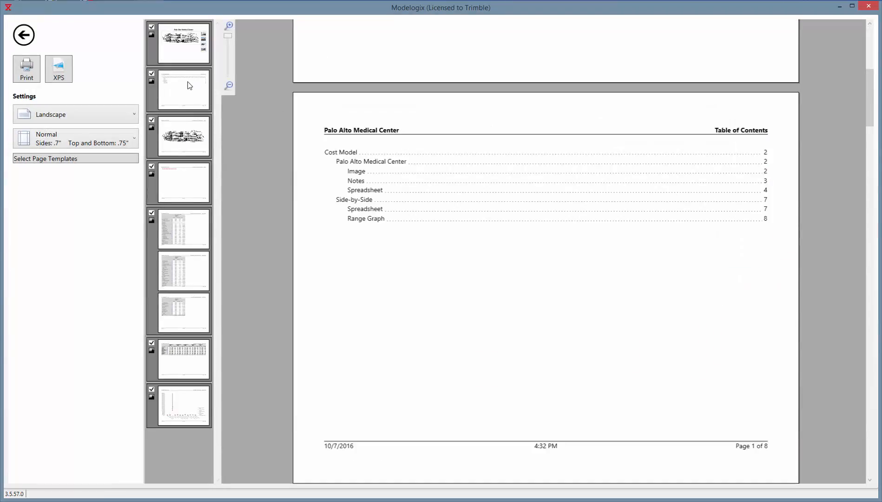
{"action": "left_click", "coordinate": [186, 139]}
{"action": "left_click", "coordinate": [195, 180]}
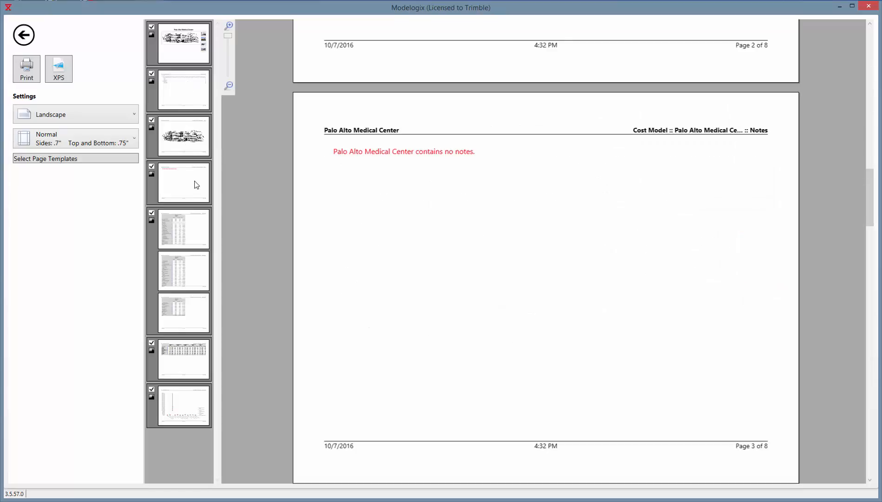
{"action": "left_click", "coordinate": [182, 231]}
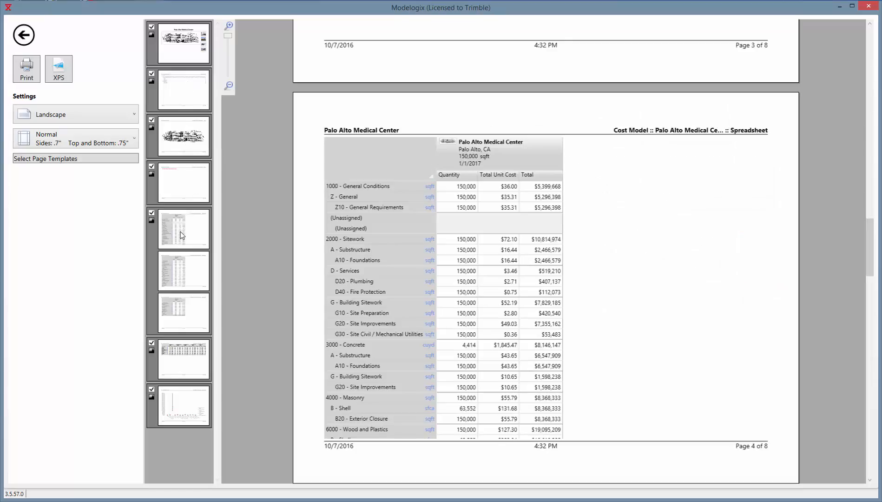
{"action": "left_click", "coordinate": [180, 266]}
{"action": "left_click", "coordinate": [188, 309]}
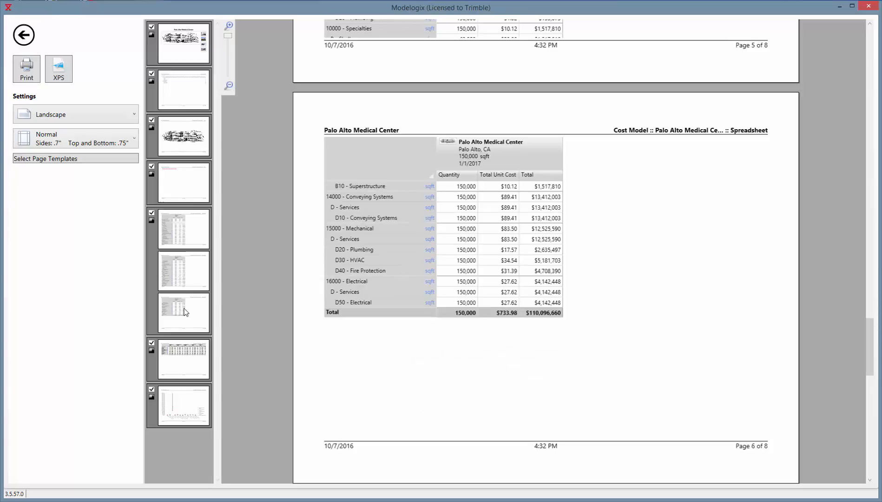
{"action": "left_click", "coordinate": [179, 365]}
{"action": "left_click", "coordinate": [183, 406]}
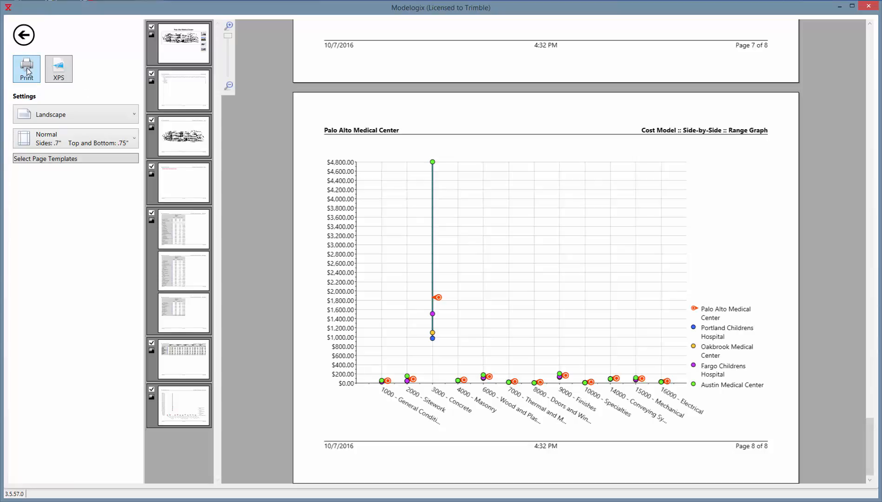
{"action": "left_click", "coordinate": [25, 39]}
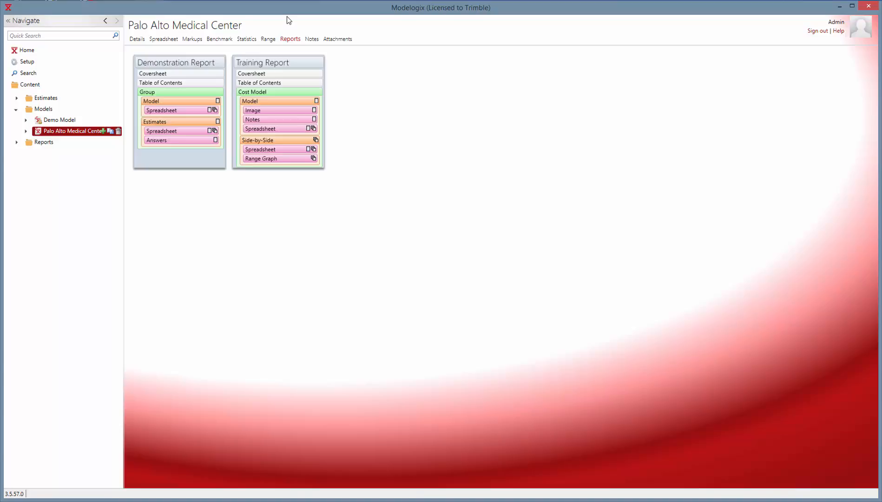
Export the model's spreadsheet to Excel, including Smart Category answers for All Categories and images.
{"action": "left_click", "coordinate": [172, 39]}
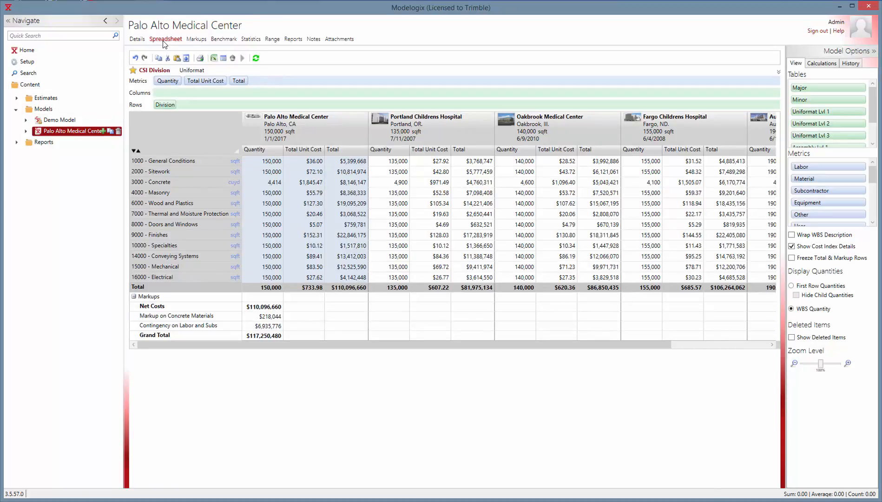
{"action": "left_click", "coordinate": [214, 59]}
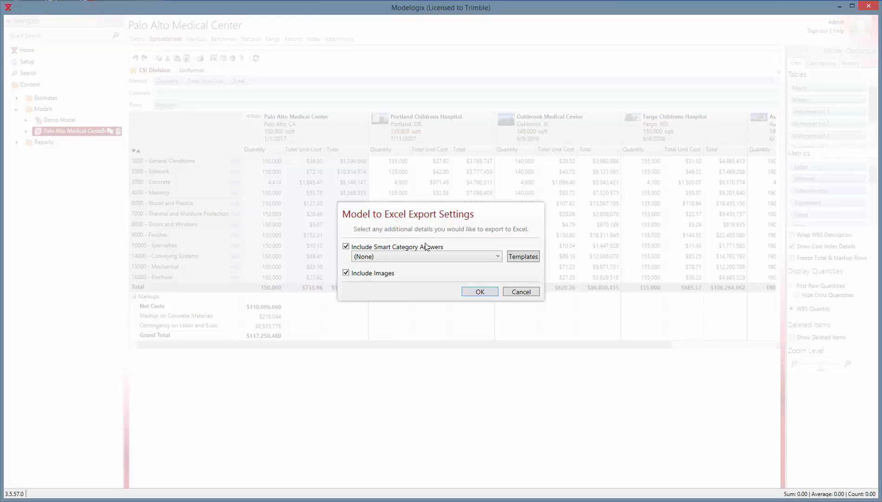
{"action": "left_click", "coordinate": [498, 257]}
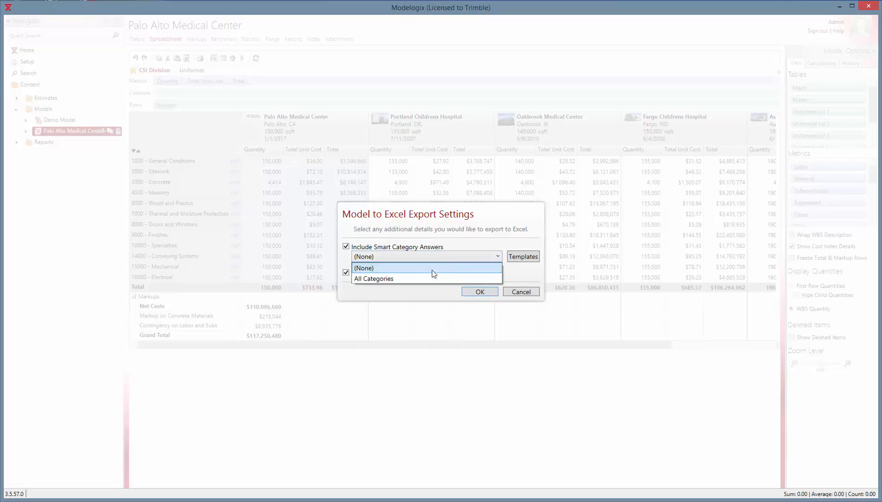
{"action": "left_click", "coordinate": [417, 278]}
{"action": "left_click", "coordinate": [479, 291]}
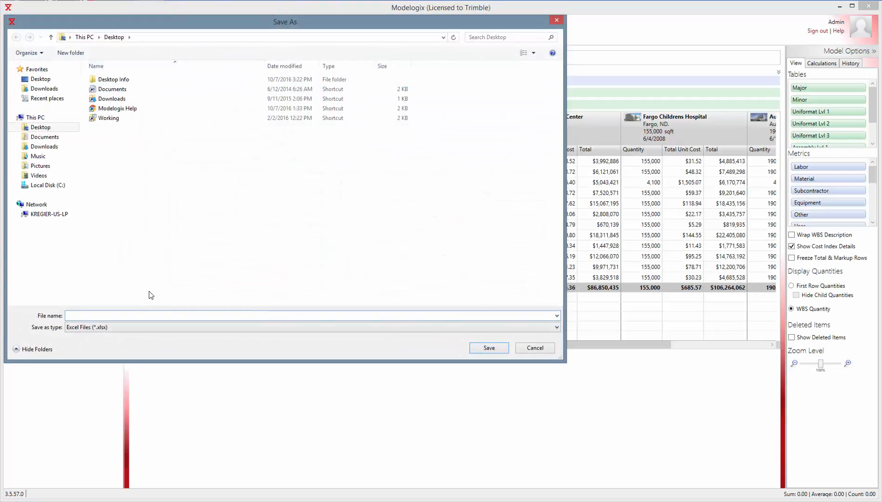
Save the Excel export as Training.
{"action": "type", "text": "Traing"}
{"action": "key", "text": "BackSpace"}
{"action": "key", "text": "BackSpace"}
{"action": "type", "text": "ning"}
{"action": "key", "text": "Return"}
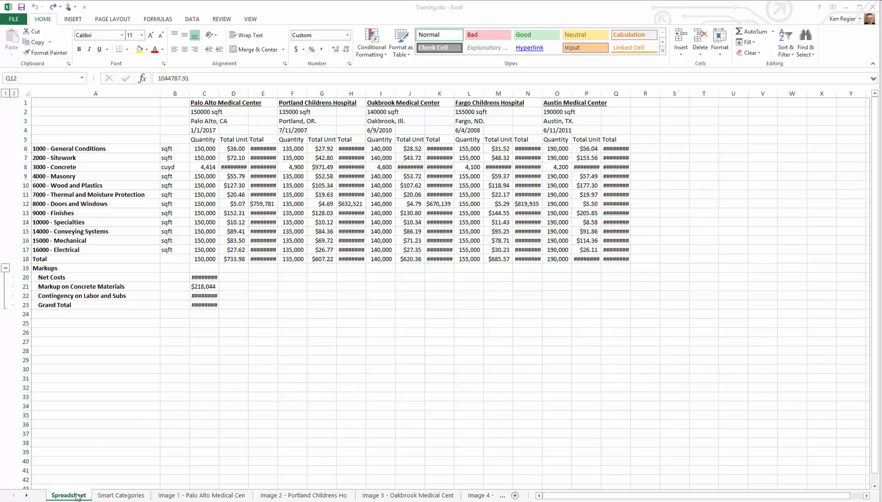
In the exported Training workbook, select the entire Spreadsheet sheet and autofit all column widths.
{"action": "left_click", "coordinate": [119, 499]}
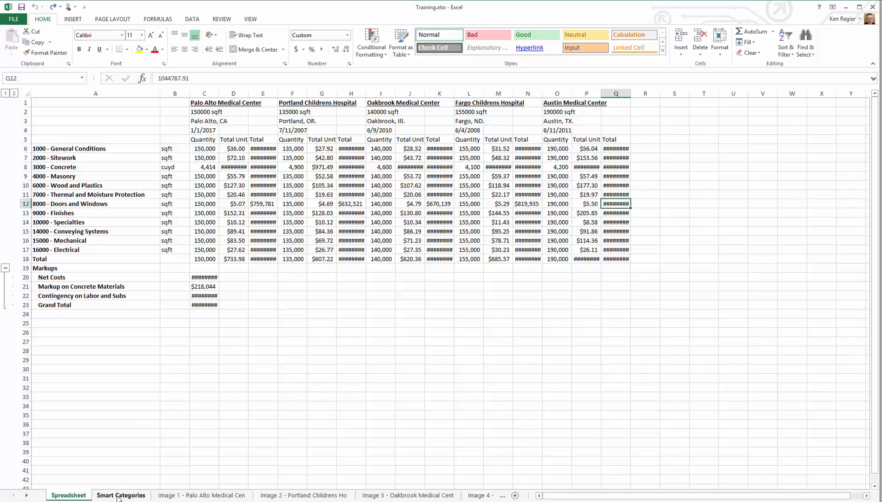
{"action": "left_click", "coordinate": [117, 497]}
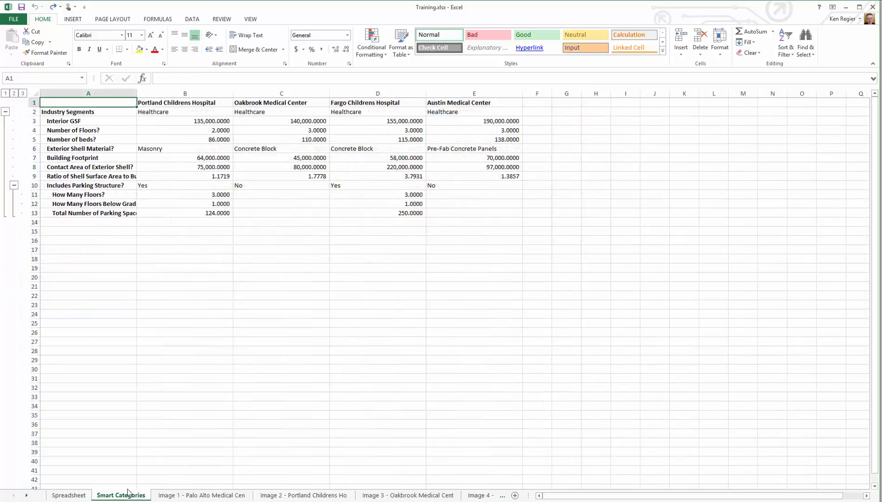
{"action": "left_click", "coordinate": [182, 496]}
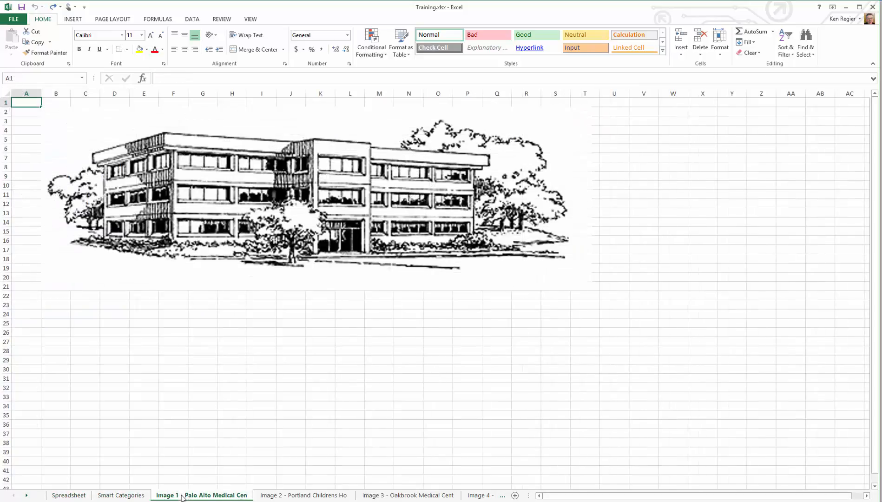
{"action": "left_click", "coordinate": [73, 496]}
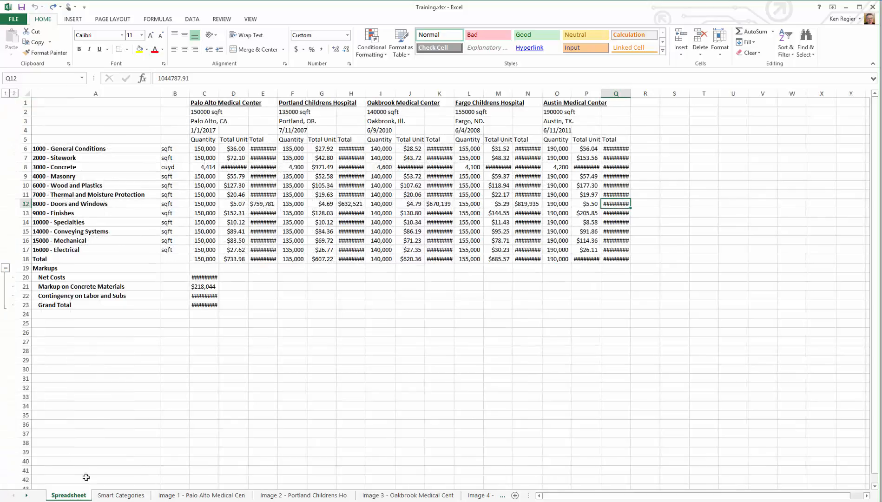
{"action": "left_click", "coordinate": [26, 92]}
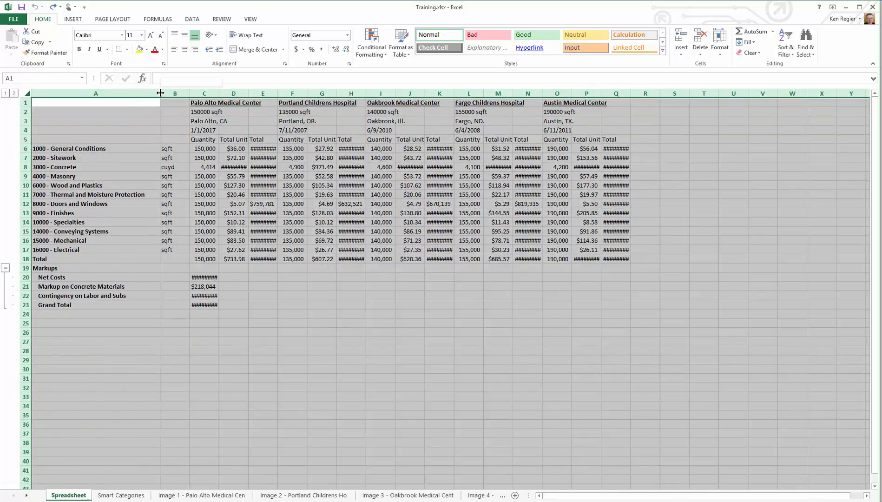
{"action": "left_click", "coordinate": [160, 93]}
{"action": "left_click_drag", "start_coordinate": [161, 93], "coordinate": [161, 93]}
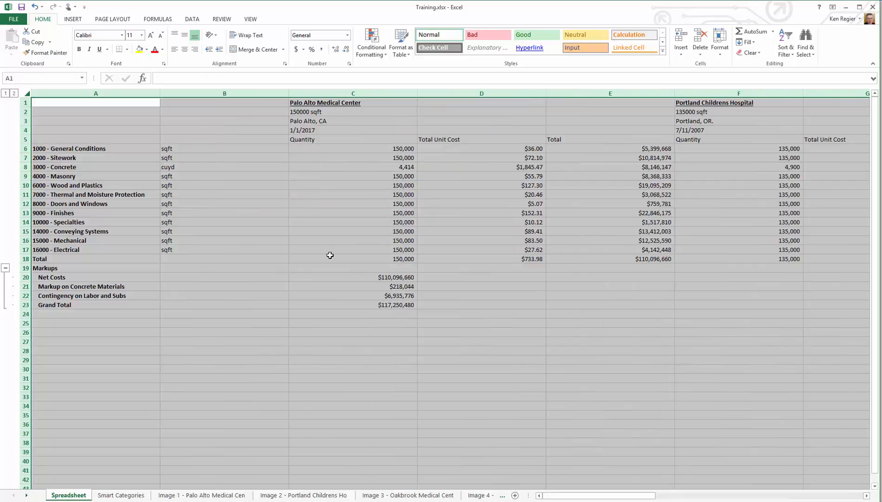